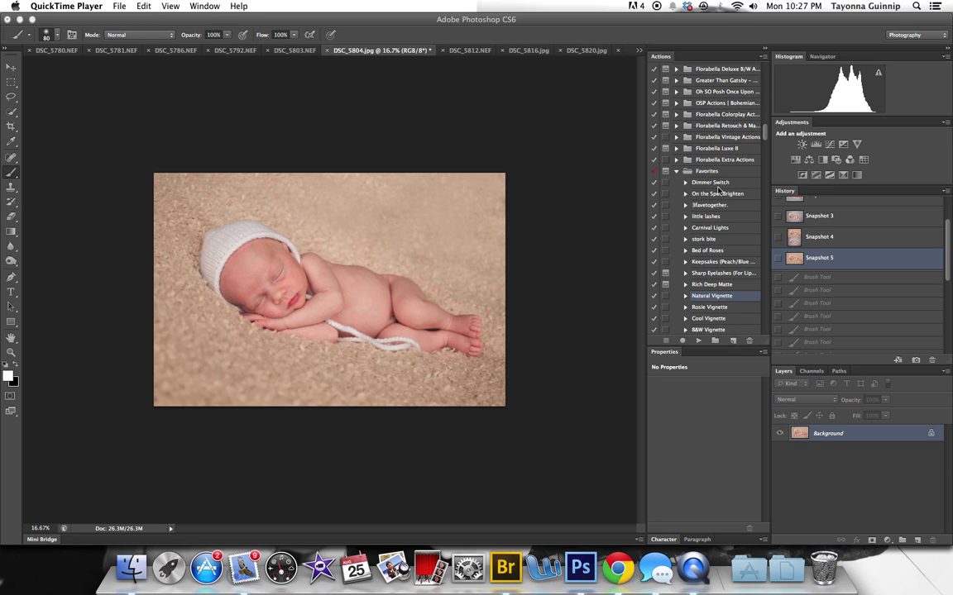
- Add a Color Balance adjustment layer and bring up its mask settings in Properties
{"action": "left_click", "coordinate": [809, 163]}
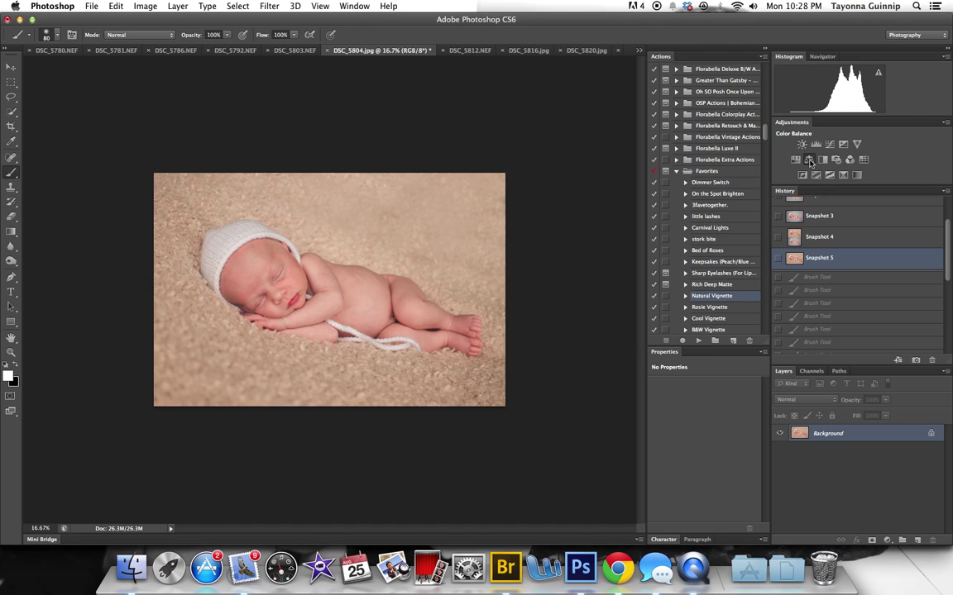
{"action": "left_click", "coordinate": [809, 161]}
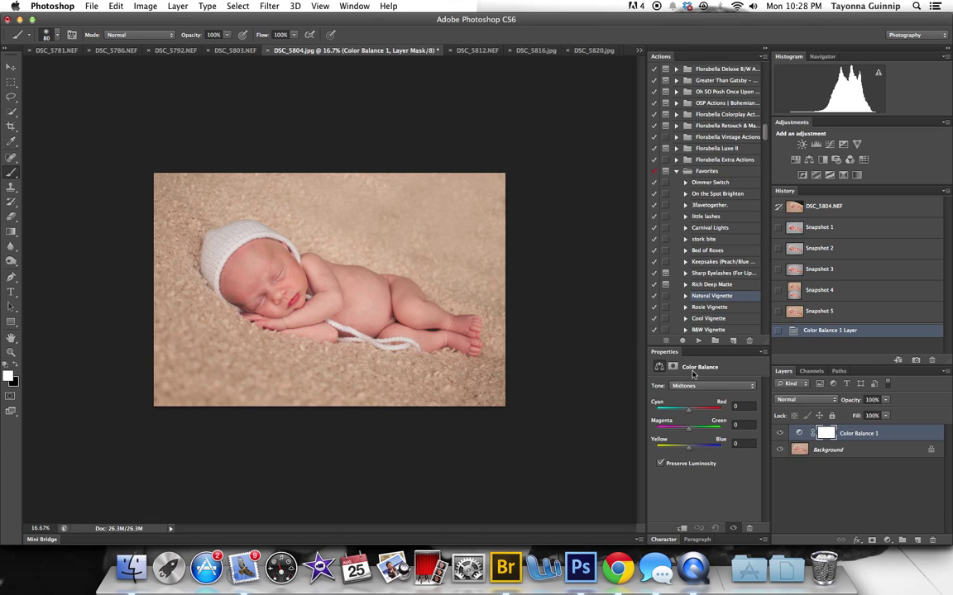
{"action": "left_click", "coordinate": [674, 369]}
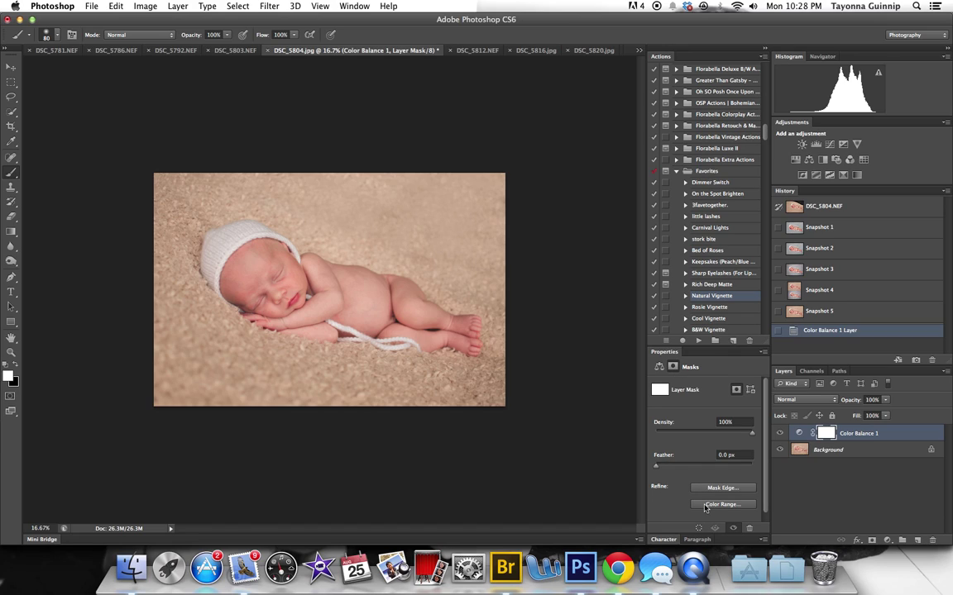
- In Color Range, sample the beige blanket and add several more of its shades
{"action": "left_click", "coordinate": [720, 505]}
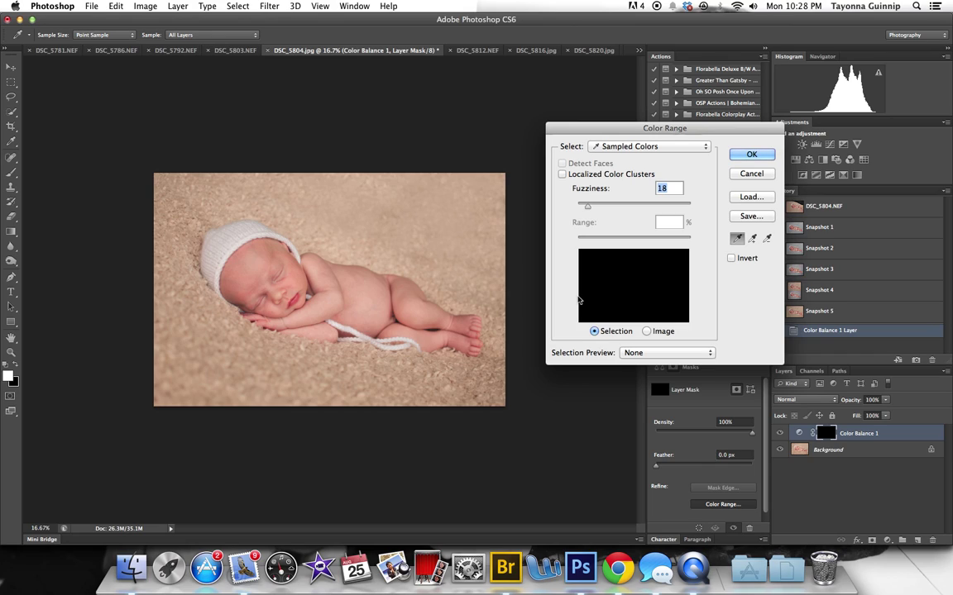
{"action": "left_click", "coordinate": [466, 214]}
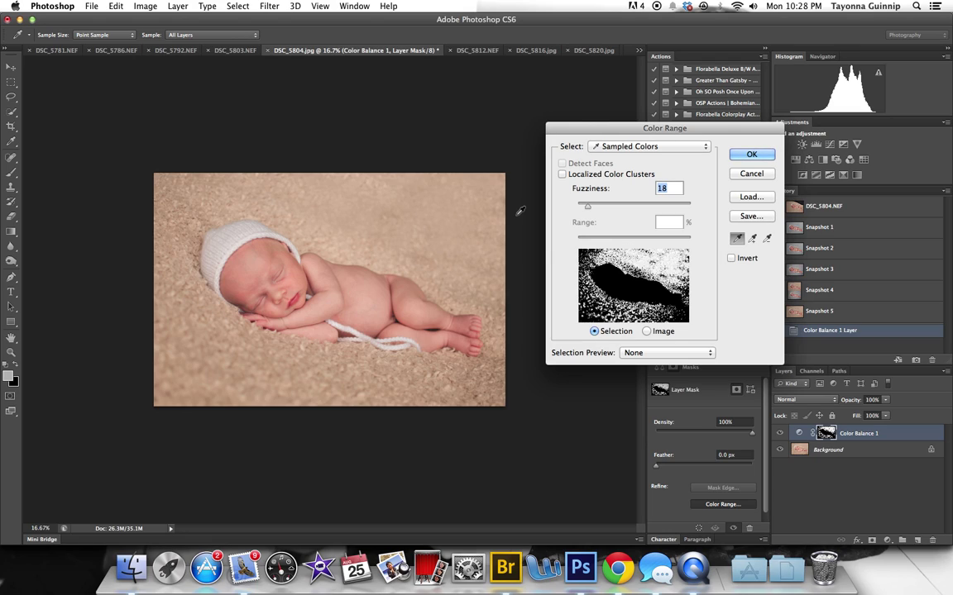
{"action": "left_click", "coordinate": [751, 238]}
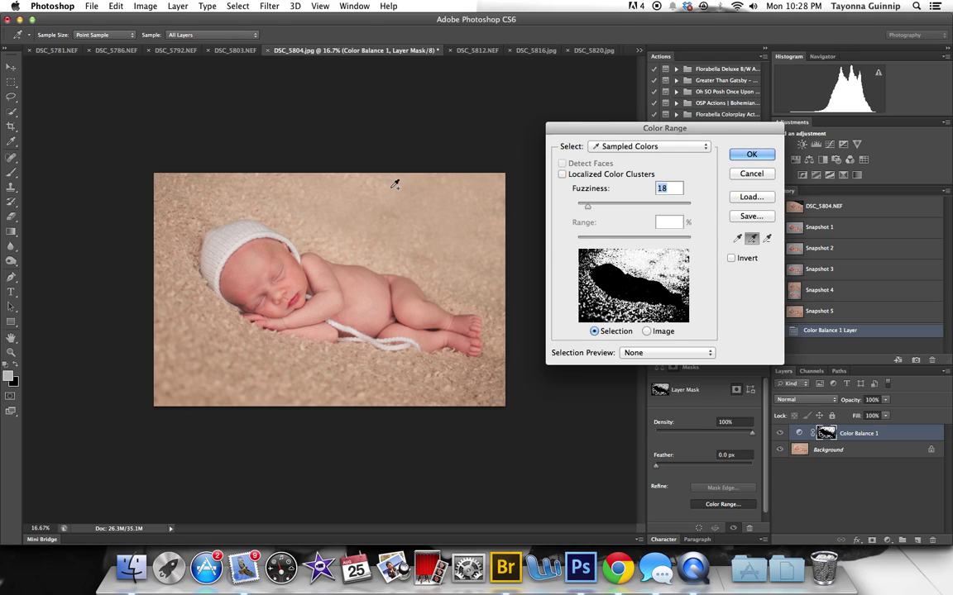
{"action": "left_click", "coordinate": [211, 187]}
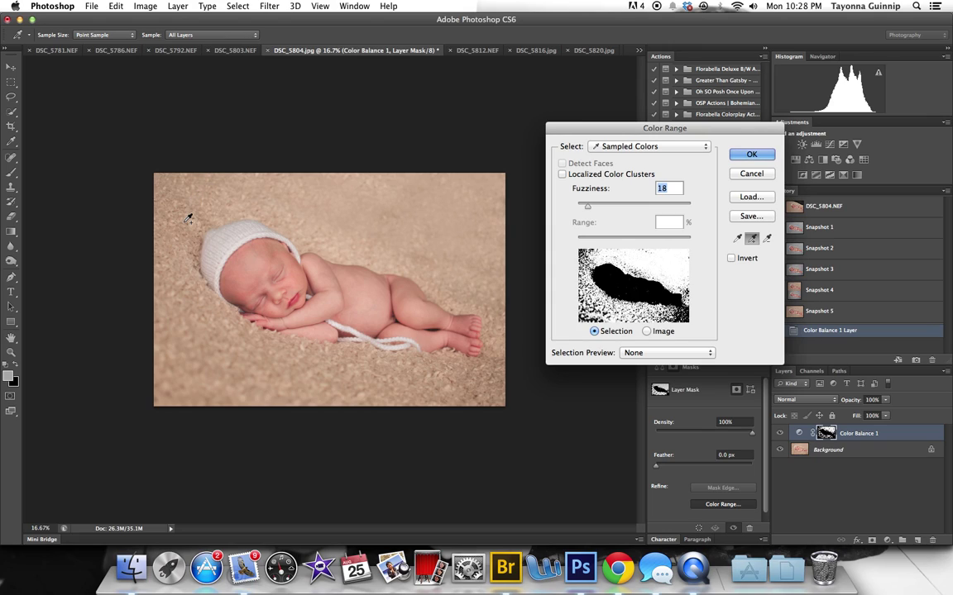
{"action": "left_click", "coordinate": [187, 340]}
{"action": "left_click", "coordinate": [240, 380]}
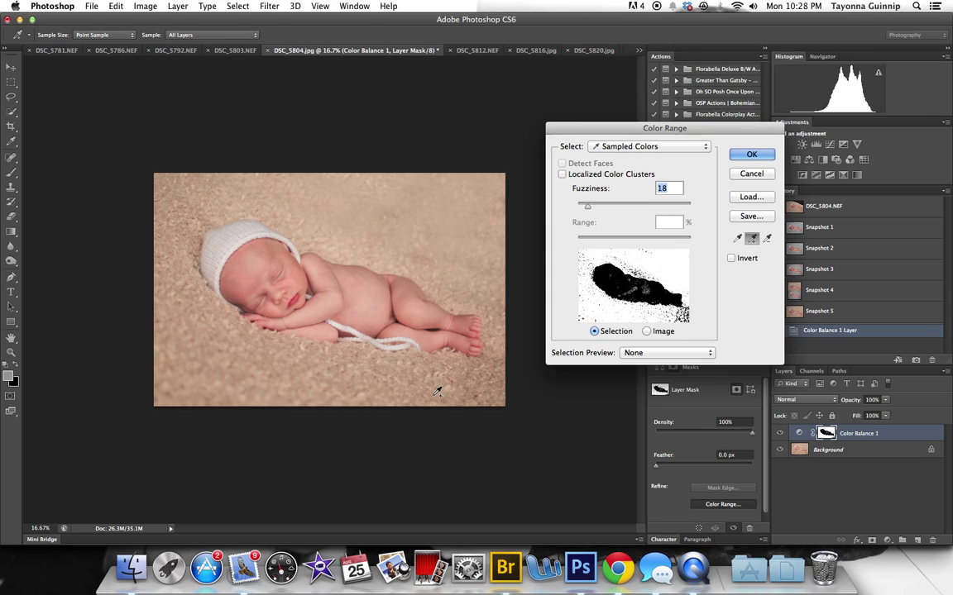
{"action": "left_click", "coordinate": [491, 399]}
{"action": "left_click", "coordinate": [207, 318]}
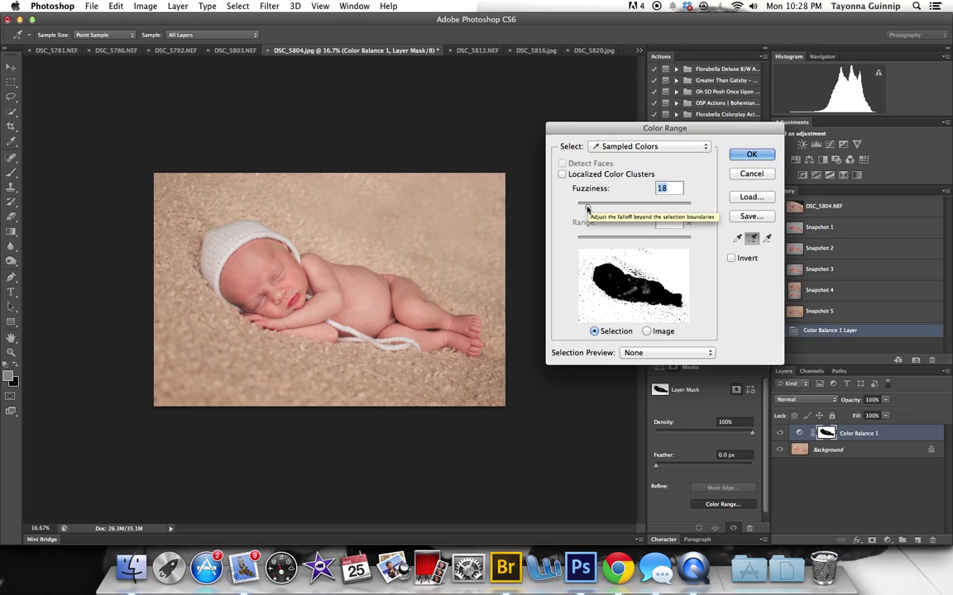
- Set Color Range Fuzziness to 23 and accept it as the layer mask
{"action": "mouse_move", "coordinate": [587, 208]}
{"action": "left_mouse_down"}
{"action": "mouse_move", "coordinate": [624, 213]}
{"action": "mouse_move", "coordinate": [584, 213]}
{"action": "left_mouse_up"}
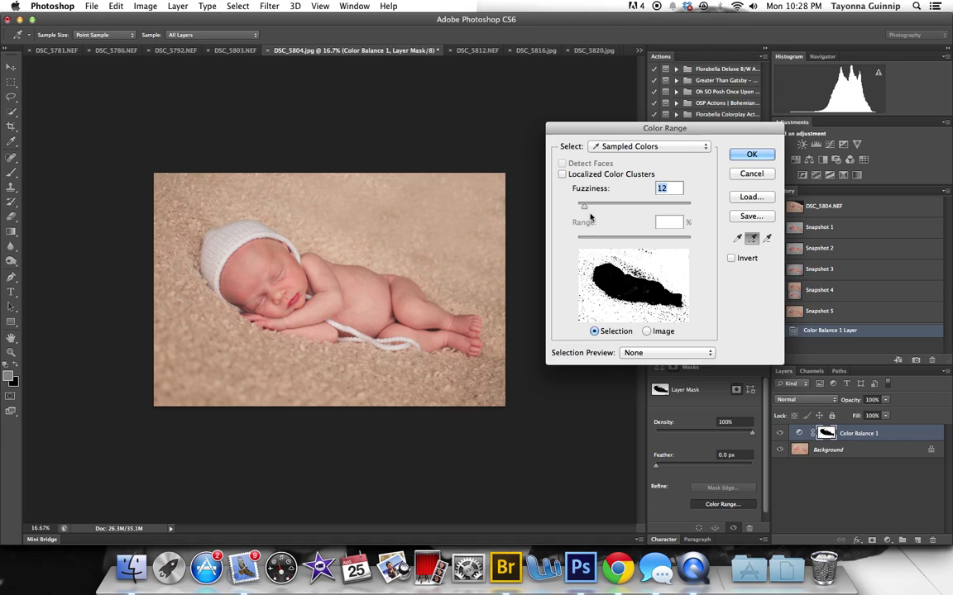
{"action": "left_click_drag", "start_coordinate": [583, 210], "coordinate": [589, 214]}
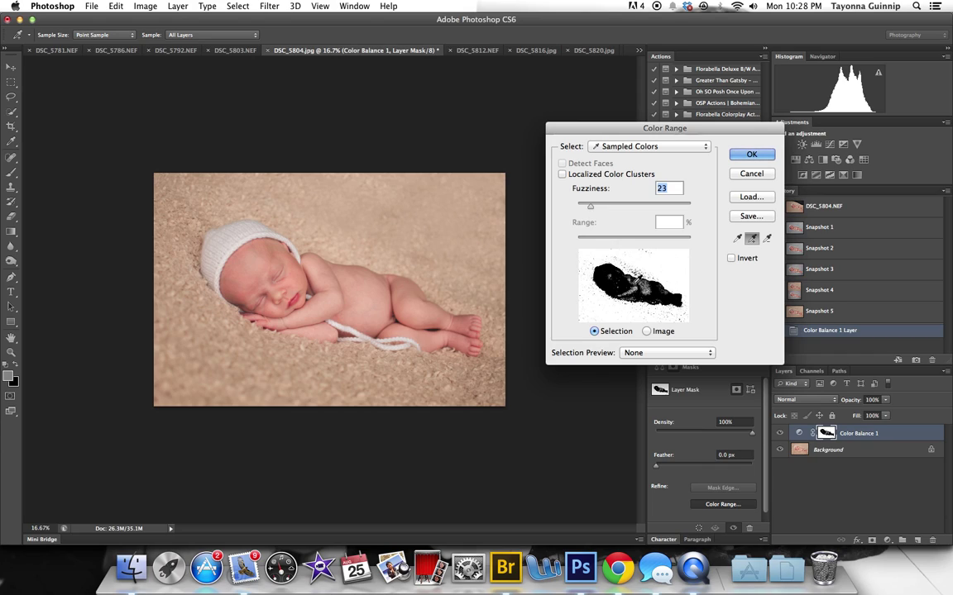
{"action": "left_click", "coordinate": [752, 156]}
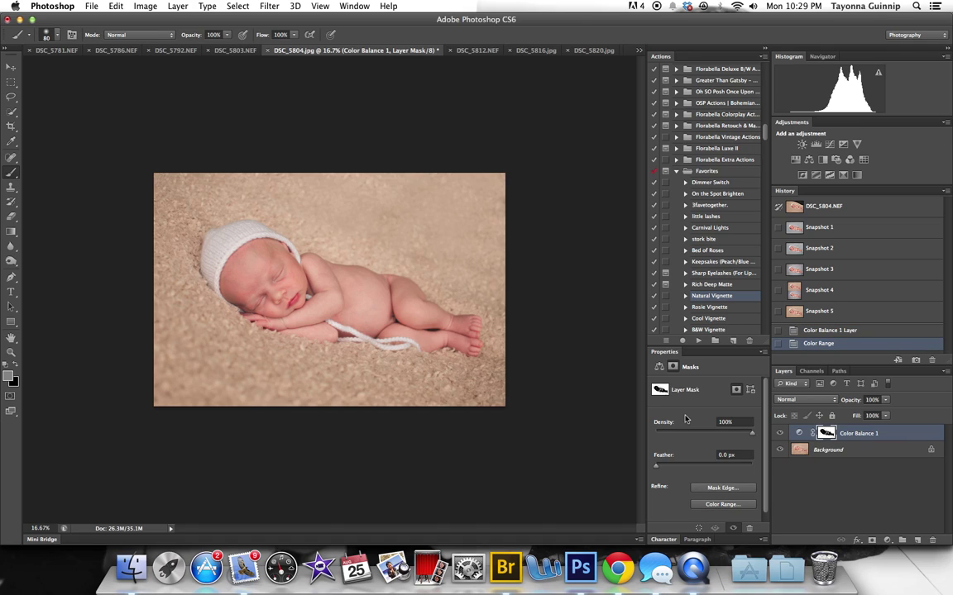
- Set Color Balance midtones to Yellow–Blue +100, Magenta–Green +50 and Cyan–Red -3
{"action": "left_click", "coordinate": [659, 367]}
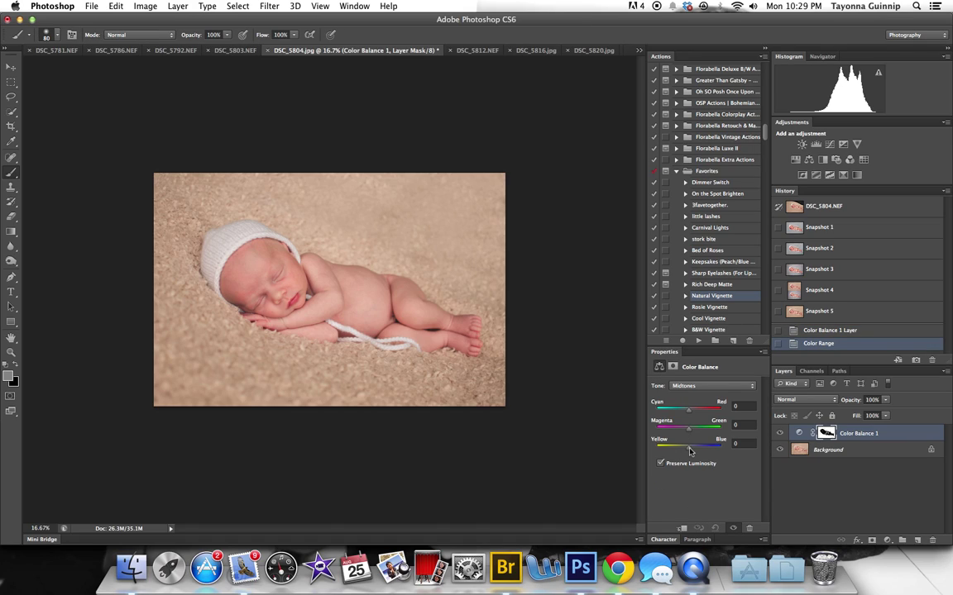
{"action": "left_click_drag", "start_coordinate": [693, 451], "coordinate": [727, 464]}
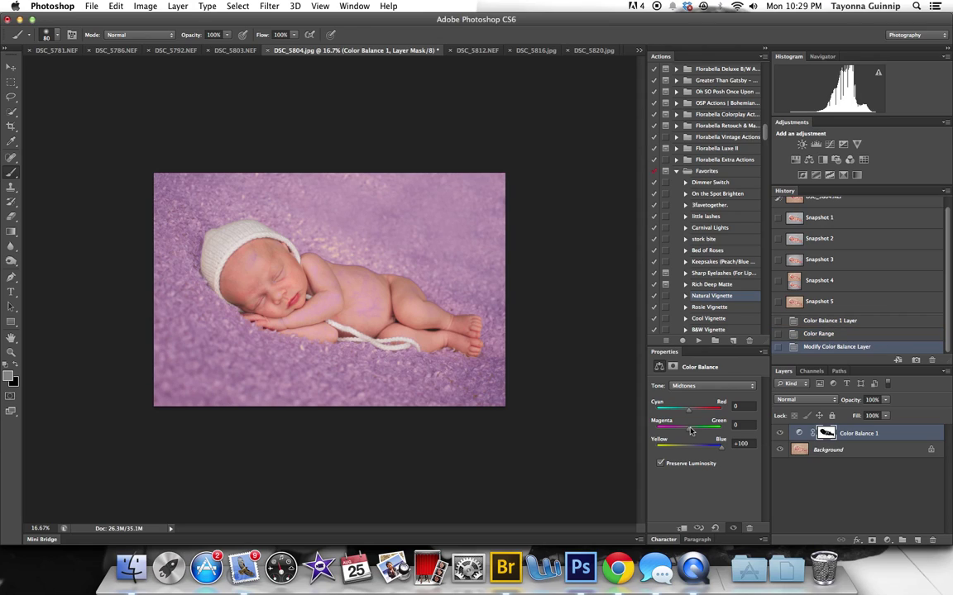
{"action": "left_click_drag", "start_coordinate": [688, 432], "coordinate": [704, 437]}
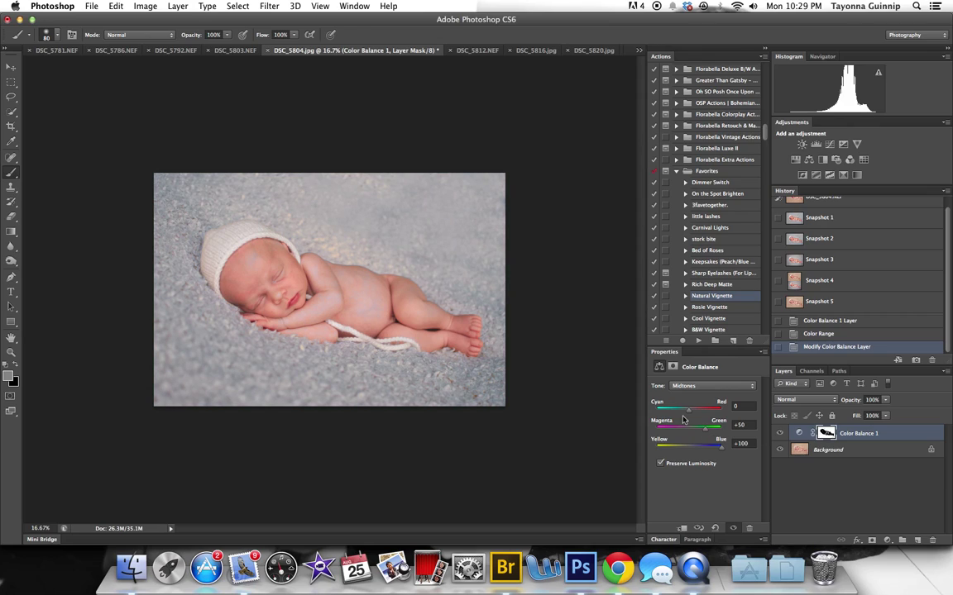
{"action": "left_click_drag", "start_coordinate": [687, 415], "coordinate": [687, 415]}
- Close the Properties panel and paint black on the mask over the baby's belly and face
{"action": "left_click", "coordinate": [763, 354]}
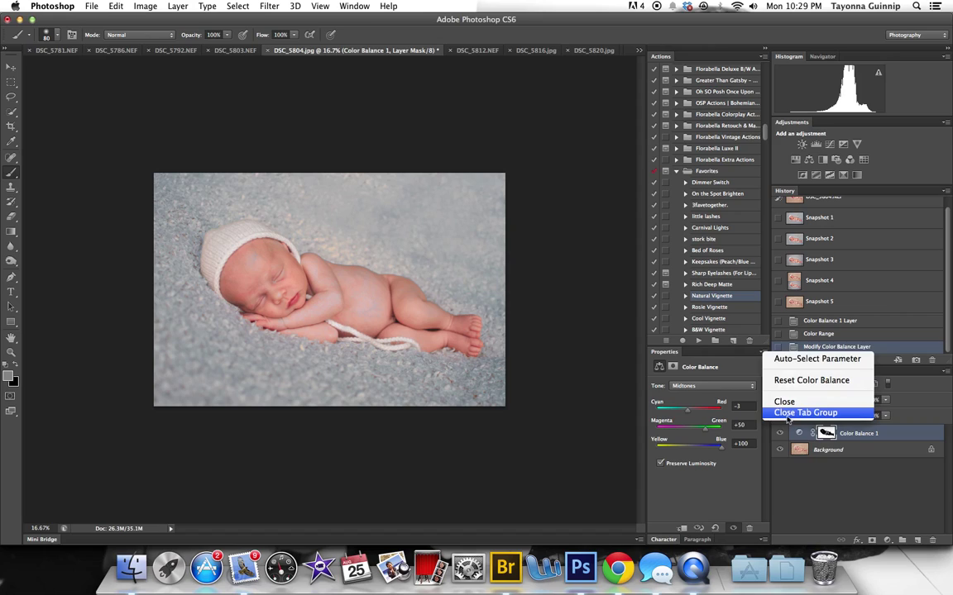
{"action": "left_click", "coordinate": [794, 411]}
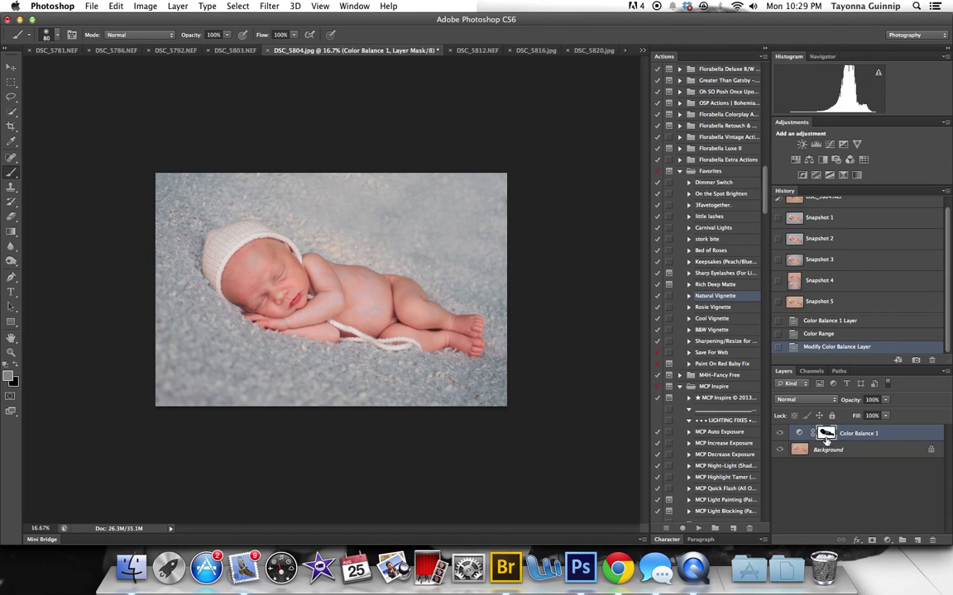
{"action": "key", "text": "x"}
{"action": "key", "text": "super+plus"}
{"action": "key", "text": "super+plus"}
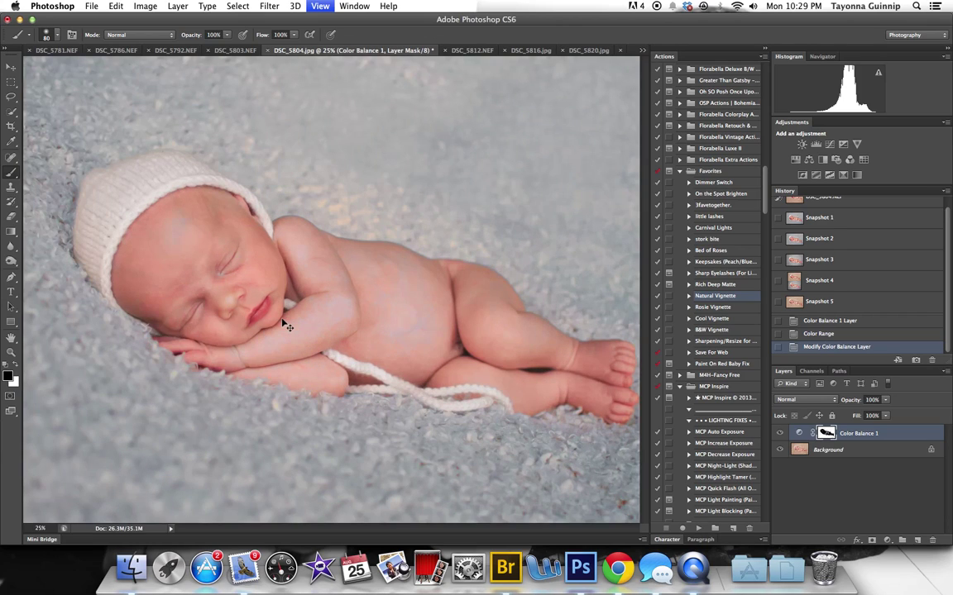
{"action": "key", "text": "bracketright"}
{"action": "key", "text": "bracketright"}
{"action": "key", "text": "bracketright"}
{"action": "key", "text": "bracketright"}
{"action": "key", "text": "bracketright"}
{"action": "key", "text": "bracketright"}
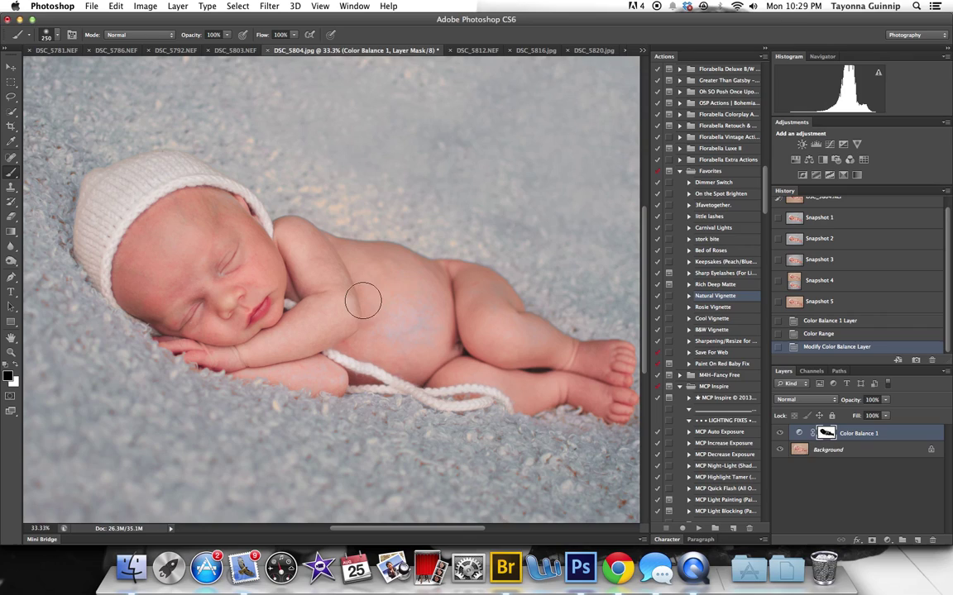
{"action": "mouse_move", "coordinate": [363, 301]}
{"action": "left_mouse_down"}
{"action": "mouse_move", "coordinate": [397, 331]}
{"action": "mouse_move", "coordinate": [421, 328]}
{"action": "mouse_move", "coordinate": [425, 349]}
{"action": "mouse_move", "coordinate": [426, 323]}
{"action": "mouse_move", "coordinate": [404, 288]}
{"action": "left_mouse_up"}
{"action": "left_click_drag", "start_coordinate": [173, 205], "coordinate": [246, 294]}
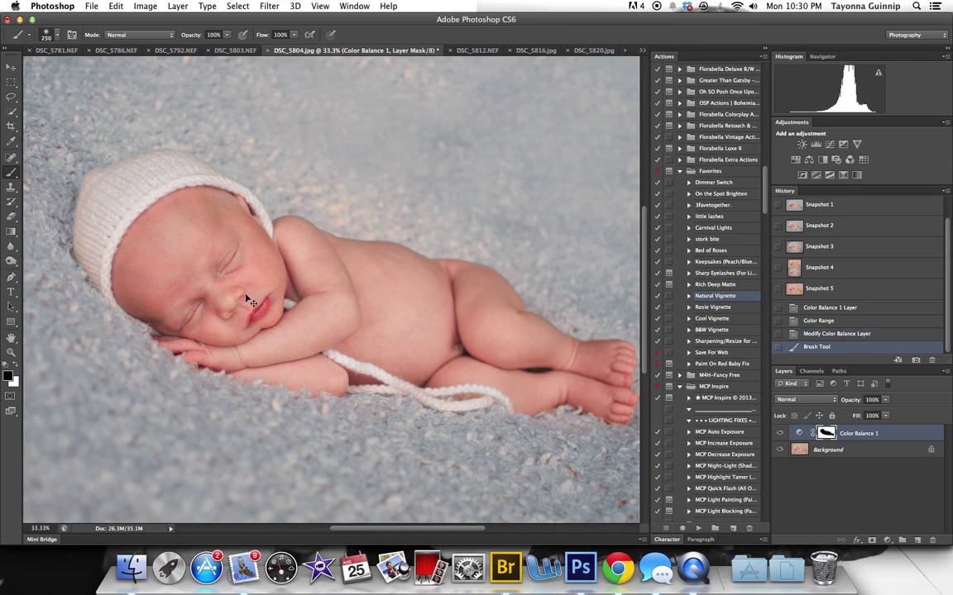
- Paint white on the mask to restore the blue tint across the blanket
{"action": "key", "text": "super+minus"}
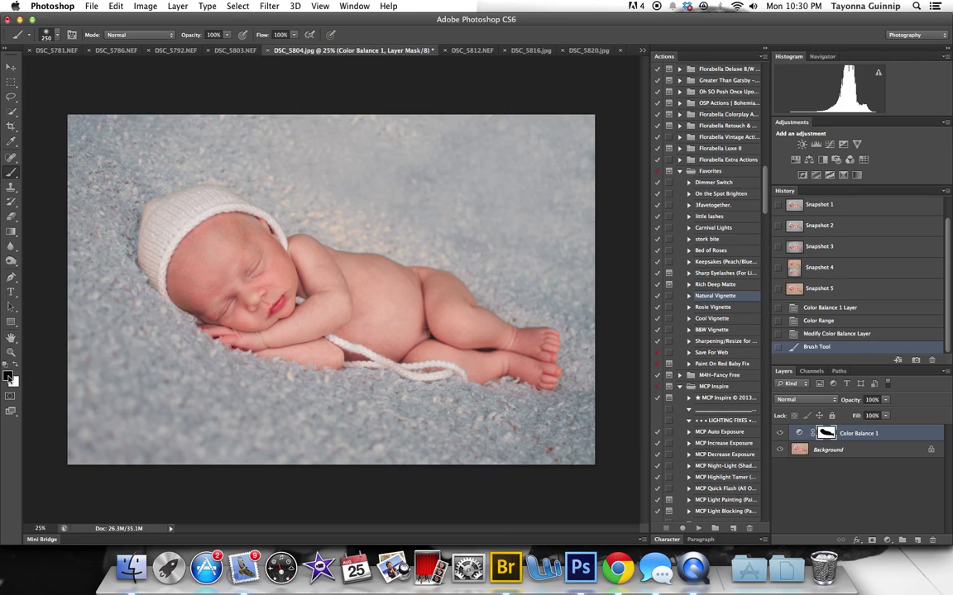
{"action": "left_click", "coordinate": [14, 369]}
{"action": "key", "text": "bracketright"}
{"action": "left_click_drag", "start_coordinate": [92, 266], "coordinate": [104, 282]}
{"action": "key", "text": "bracketright"}
{"action": "key", "text": "bracketright"}
{"action": "key", "text": "bracketright"}
{"action": "key", "text": "bracketright"}
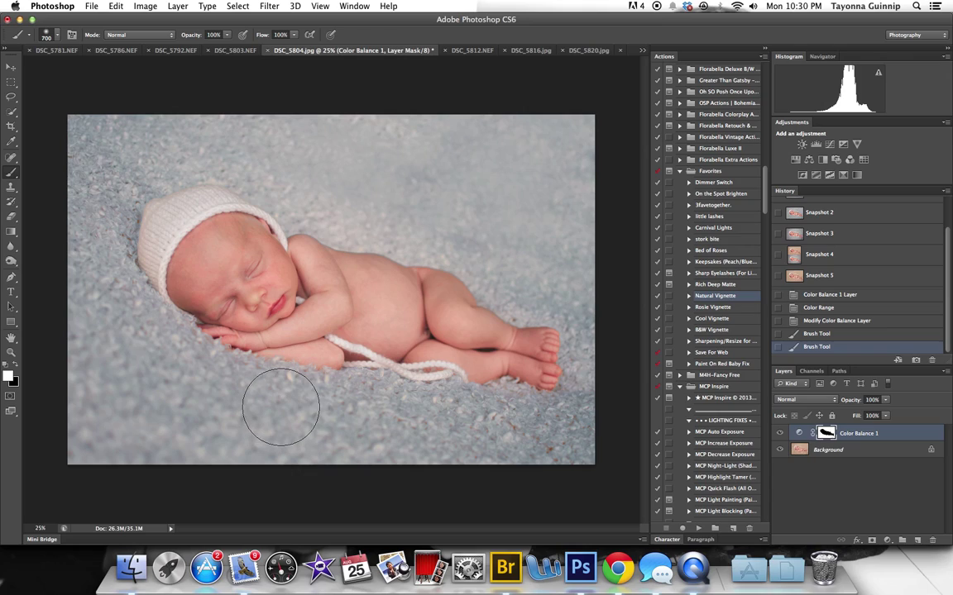
{"action": "left_click_drag", "start_coordinate": [476, 414], "coordinate": [418, 406]}
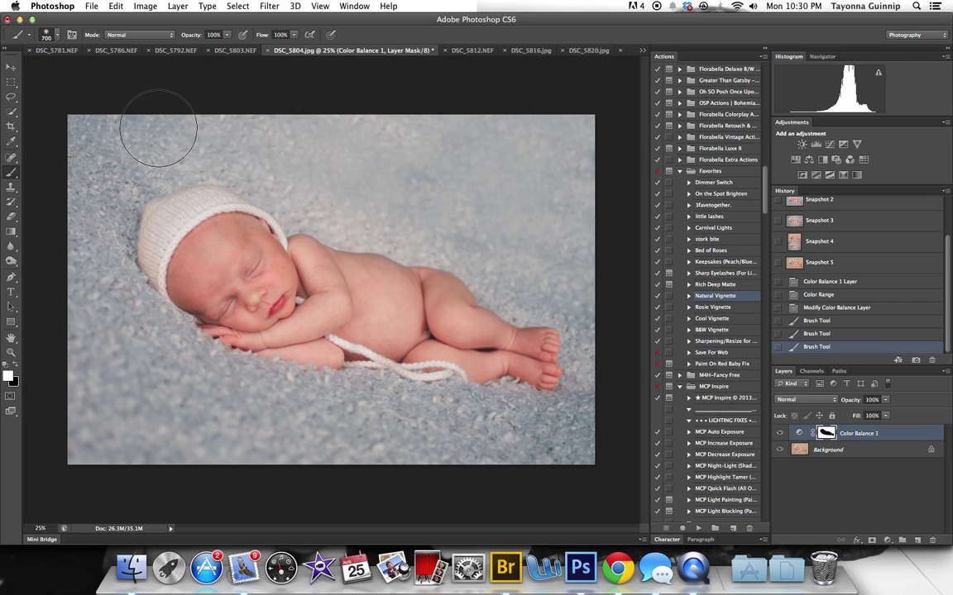
{"action": "key", "text": "bracketleft"}
{"action": "key", "text": "bracketleft"}
{"action": "key", "text": "bracketleft"}
{"action": "key", "text": "bracketleft"}
{"action": "key", "text": "bracketleft"}
{"action": "left_click_drag", "start_coordinate": [602, 196], "coordinate": [611, 325]}
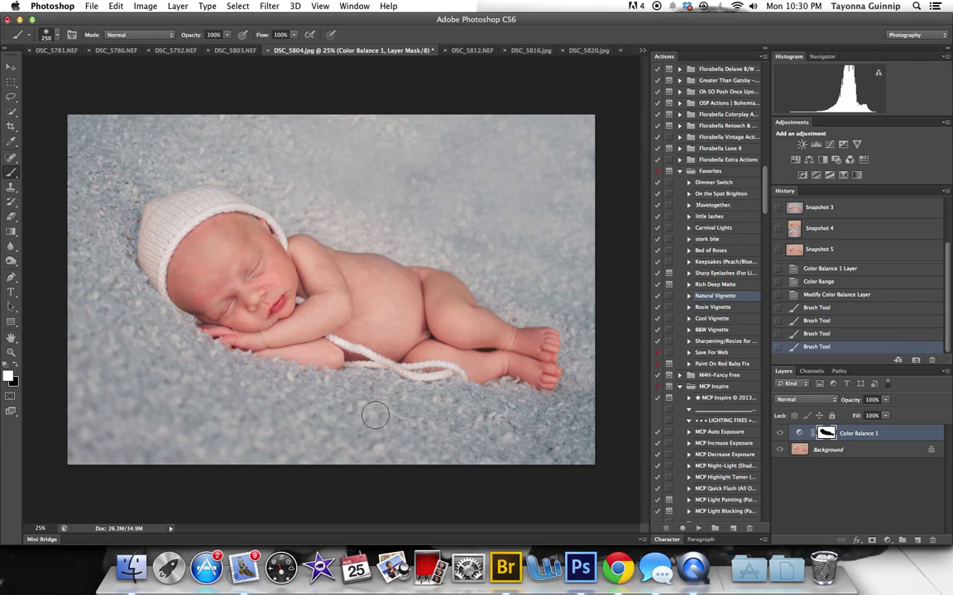
{"action": "mouse_move", "coordinate": [374, 415]}
{"action": "left_mouse_down"}
{"action": "mouse_move", "coordinate": [110, 345]}
{"action": "mouse_move", "coordinate": [87, 293]}
{"action": "left_mouse_up"}
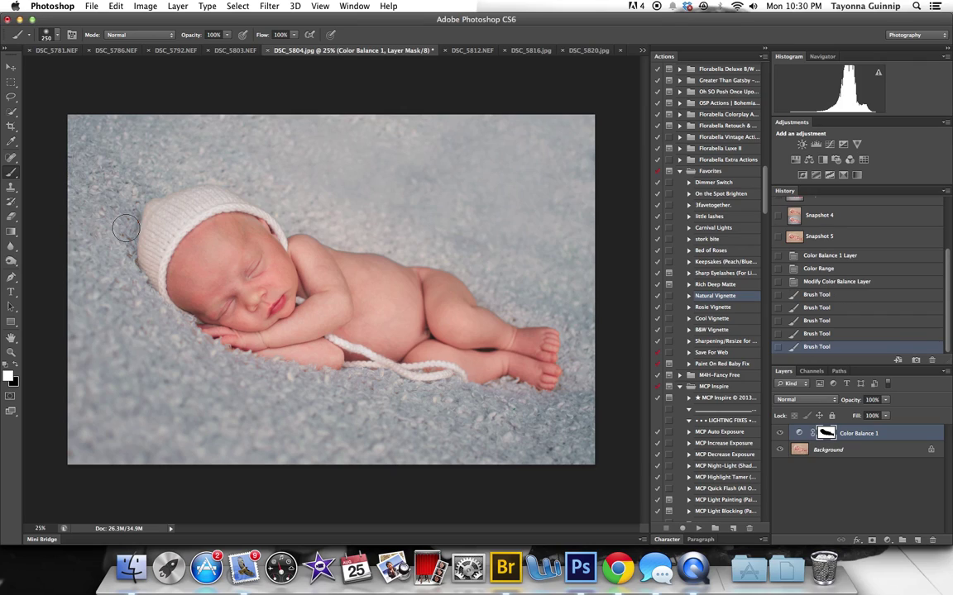
{"action": "mouse_move", "coordinate": [126, 228]}
{"action": "left_mouse_down"}
{"action": "mouse_move", "coordinate": [112, 272]}
{"action": "mouse_move", "coordinate": [111, 219]}
{"action": "mouse_move", "coordinate": [107, 236]}
{"action": "left_mouse_up"}
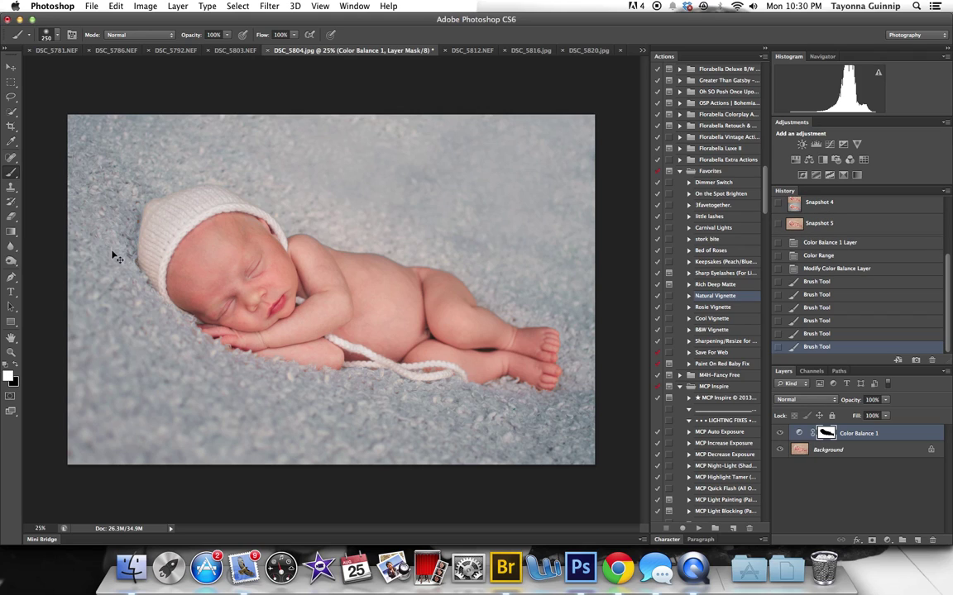
- At 66.7% zoom with a smaller brush, paint white to fill in the blanket's left and upper edges
{"action": "key", "text": "super+equal"}
{"action": "key", "text": "super+equal"}
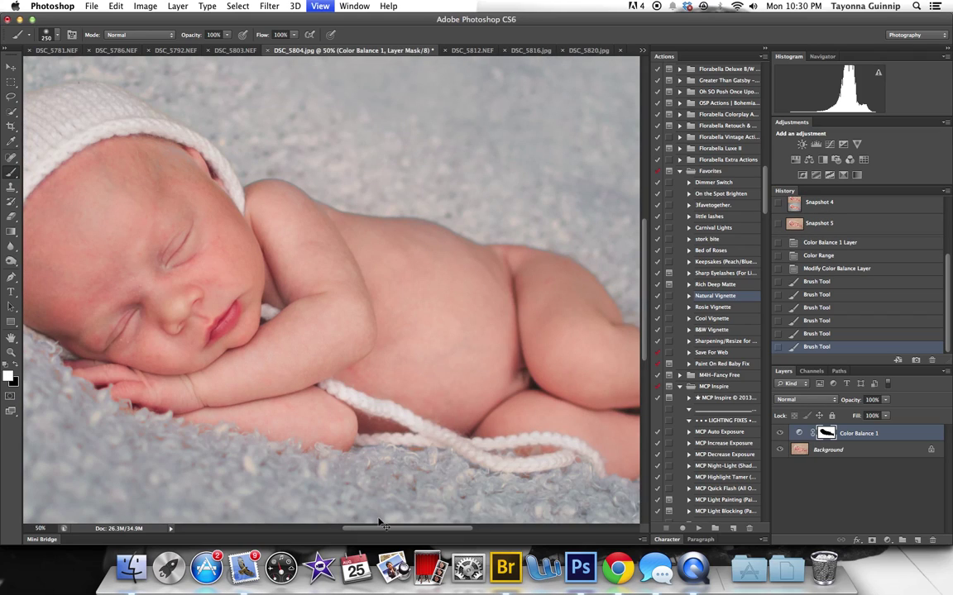
{"action": "key", "text": "super+equal"}
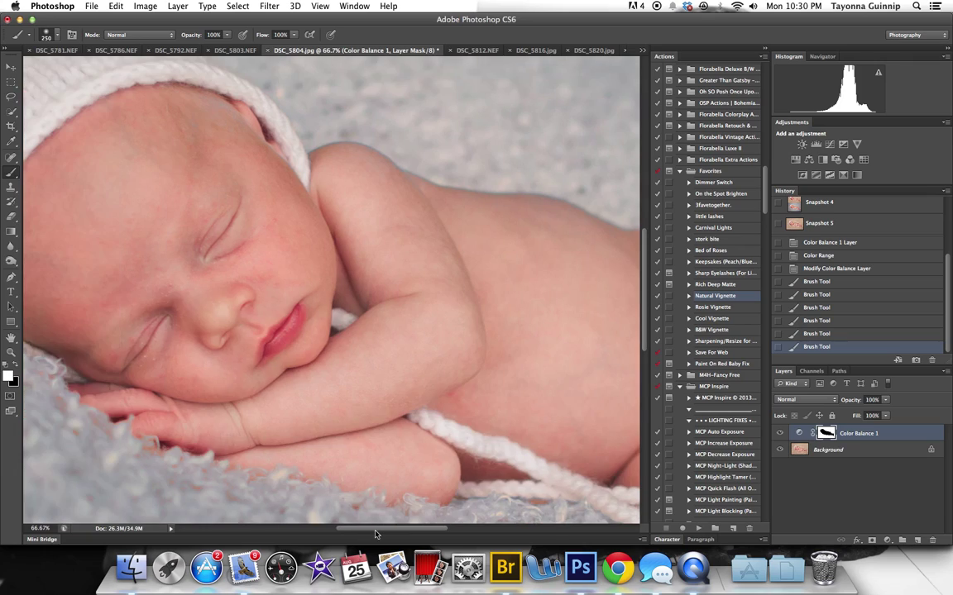
{"action": "scroll", "coordinate": [374, 531], "scroll_direction": "left", "scroll_amount": 5}
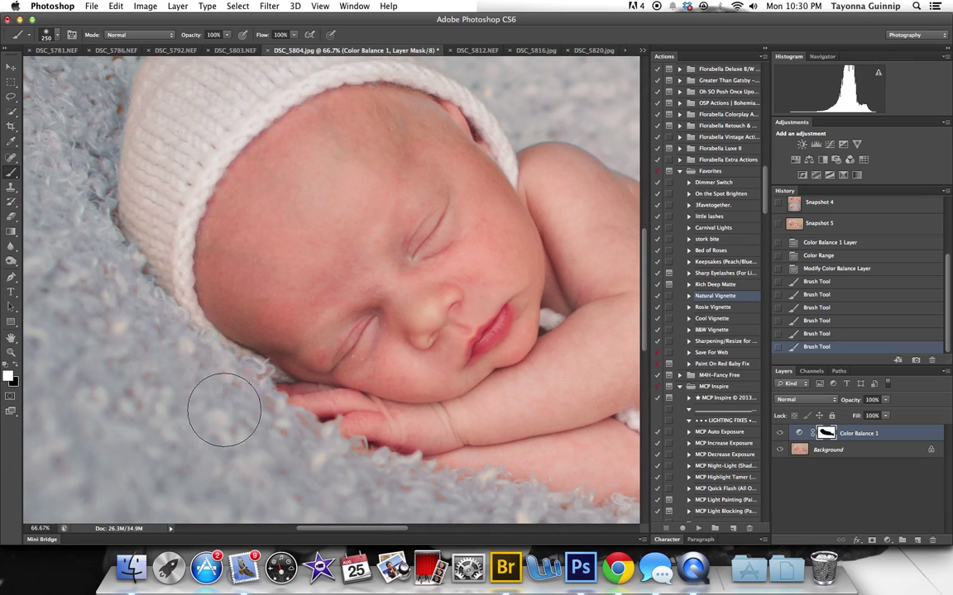
{"action": "key", "text": "bracketleft"}
{"action": "key", "text": "bracketleft"}
{"action": "key", "text": "bracketleft"}
{"action": "key", "text": "bracketleft"}
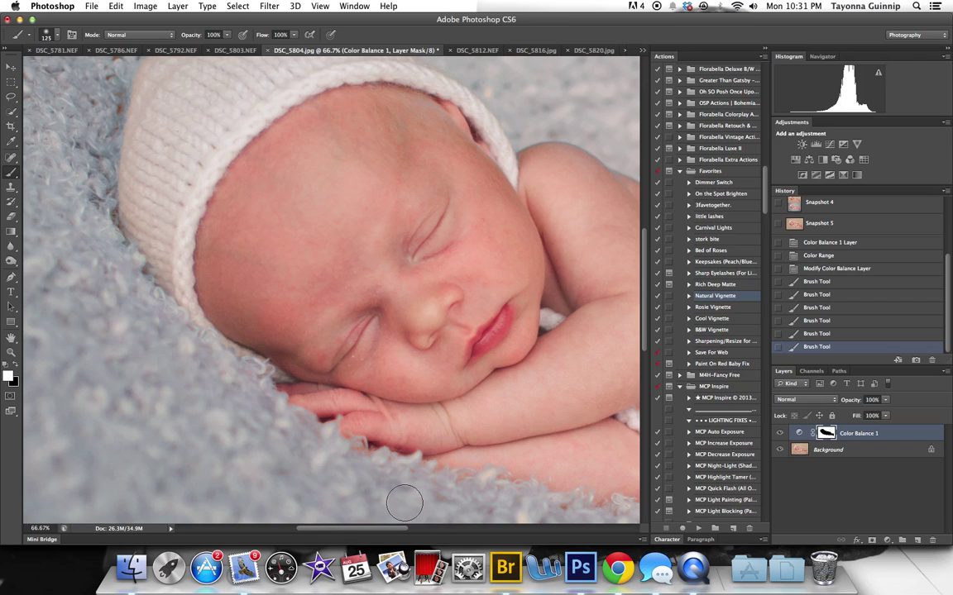
{"action": "left_click_drag", "start_coordinate": [234, 440], "coordinate": [90, 196]}
{"action": "left_click", "coordinate": [93, 217]}
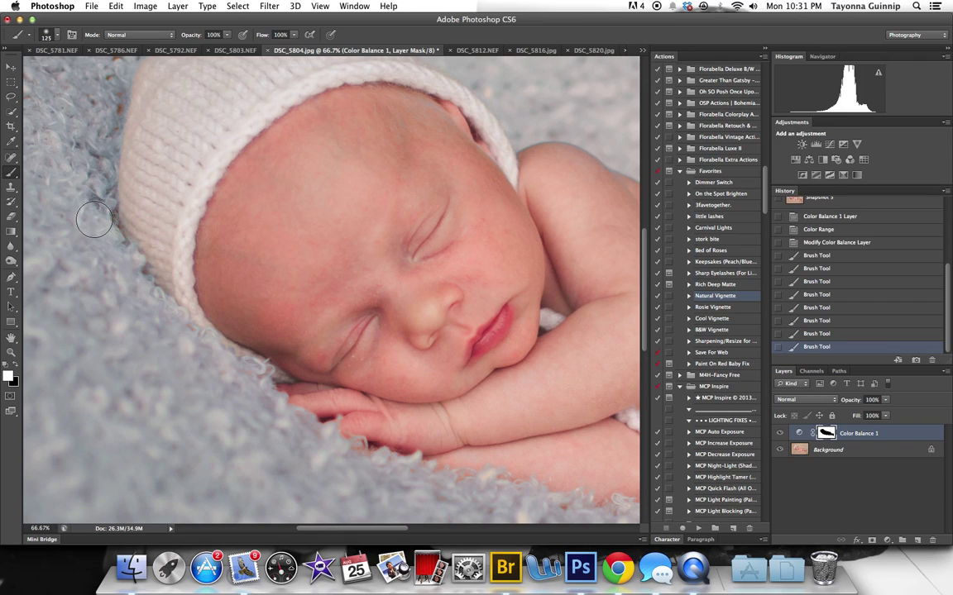
{"action": "scroll", "coordinate": [93, 207], "scroll_direction": "up", "scroll_amount": 1}
{"action": "mouse_move", "coordinate": [93, 193]}
{"action": "left_mouse_down"}
{"action": "mouse_move", "coordinate": [109, 117]}
{"action": "mouse_move", "coordinate": [93, 112]}
{"action": "left_mouse_up"}
{"action": "scroll", "coordinate": [106, 99], "scroll_direction": "up", "scroll_amount": 2}
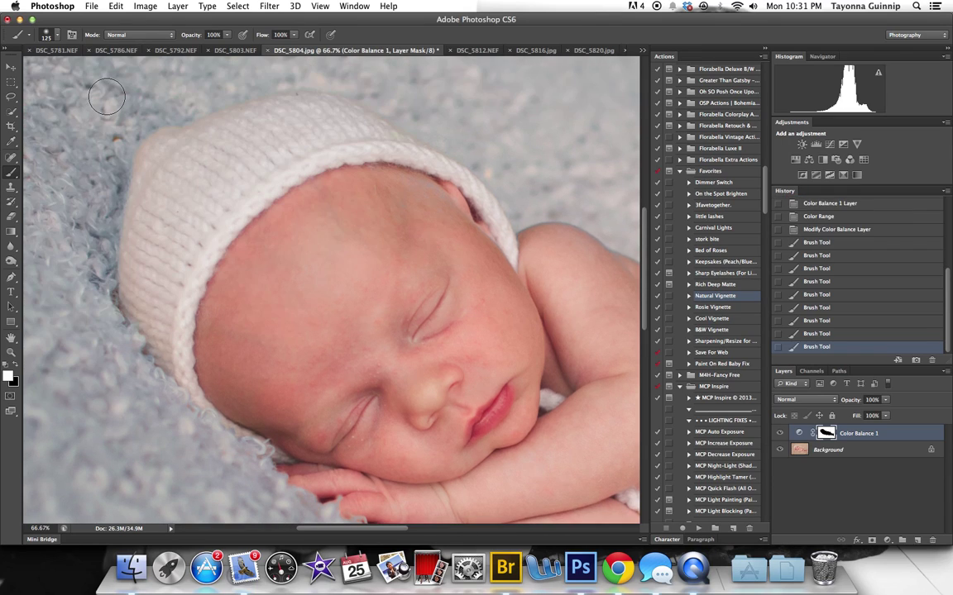
{"action": "left_click", "coordinate": [98, 97]}
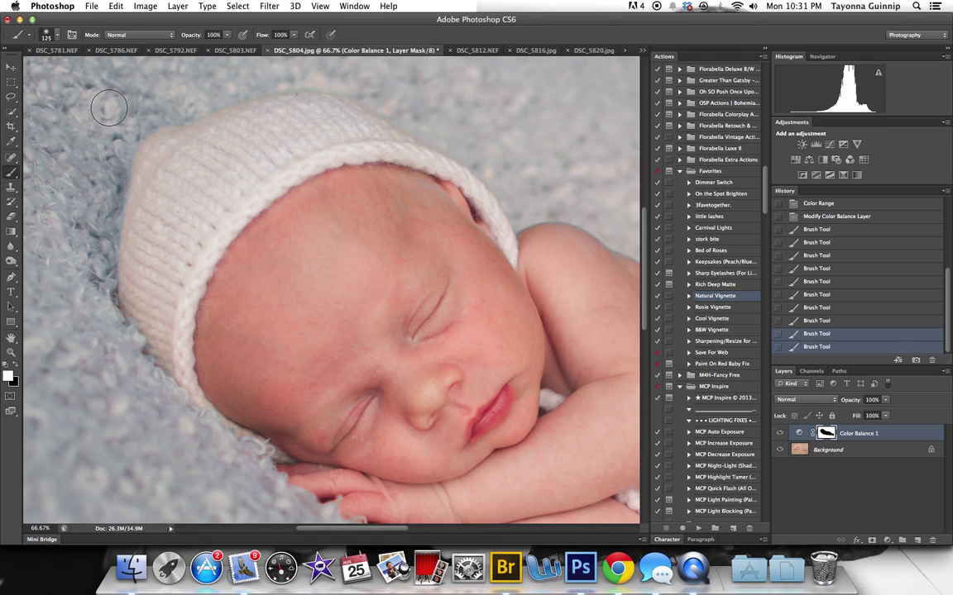
{"action": "scroll", "coordinate": [99, 101], "scroll_direction": "up", "scroll_amount": 1}
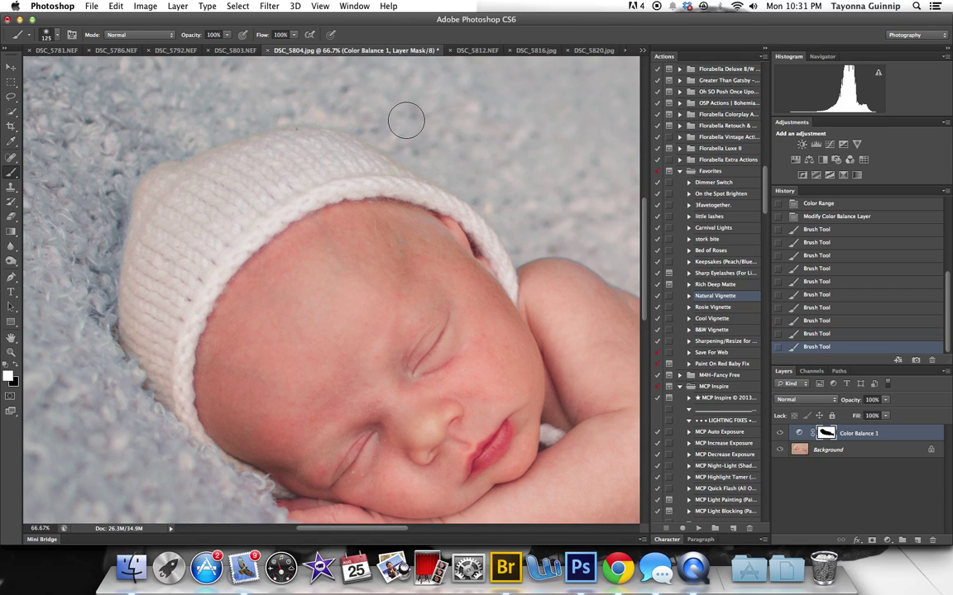
{"action": "left_click", "coordinate": [508, 190]}
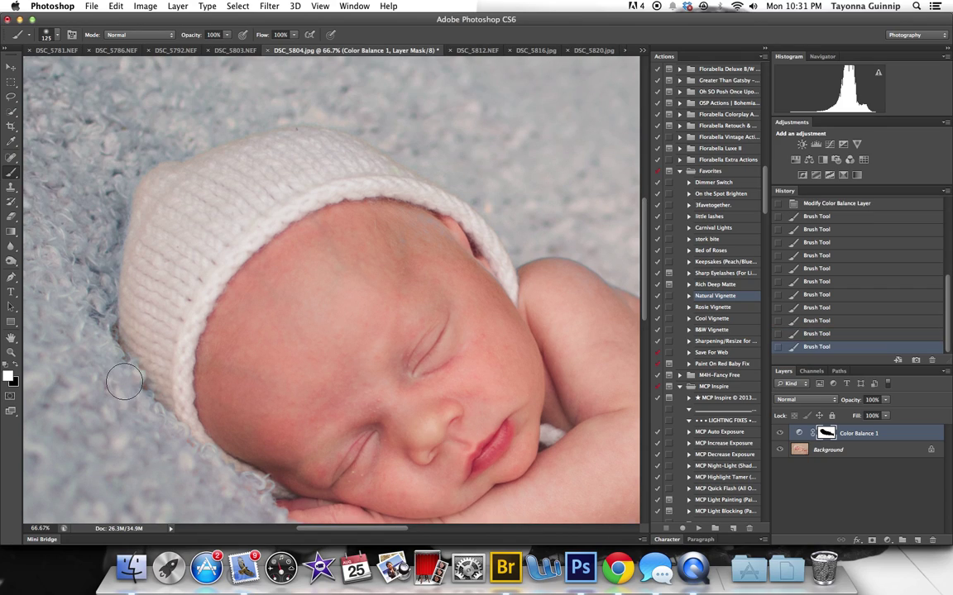
- Paint black to remove the blue tint from the hat edge and lower skin edges
{"action": "key", "text": "x"}
{"action": "mouse_move", "coordinate": [501, 281]}
{"action": "left_mouse_down"}
{"action": "mouse_move", "coordinate": [409, 221]}
{"action": "mouse_move", "coordinate": [456, 240]}
{"action": "mouse_move", "coordinate": [494, 293]}
{"action": "mouse_move", "coordinate": [444, 250]}
{"action": "mouse_move", "coordinate": [391, 222]}
{"action": "left_mouse_up"}
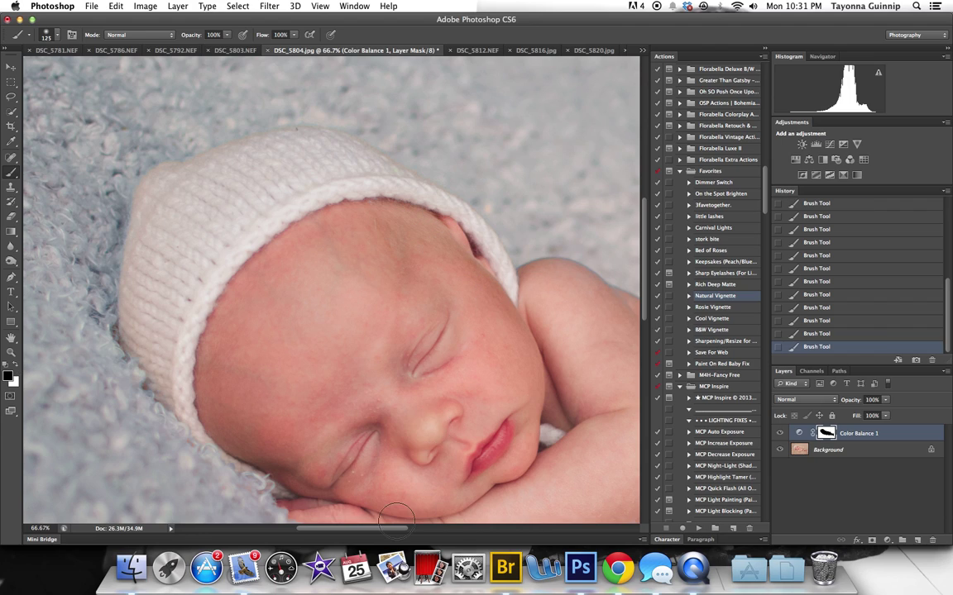
{"action": "scroll", "coordinate": [390, 335], "scroll_direction": "right", "scroll_amount": 5}
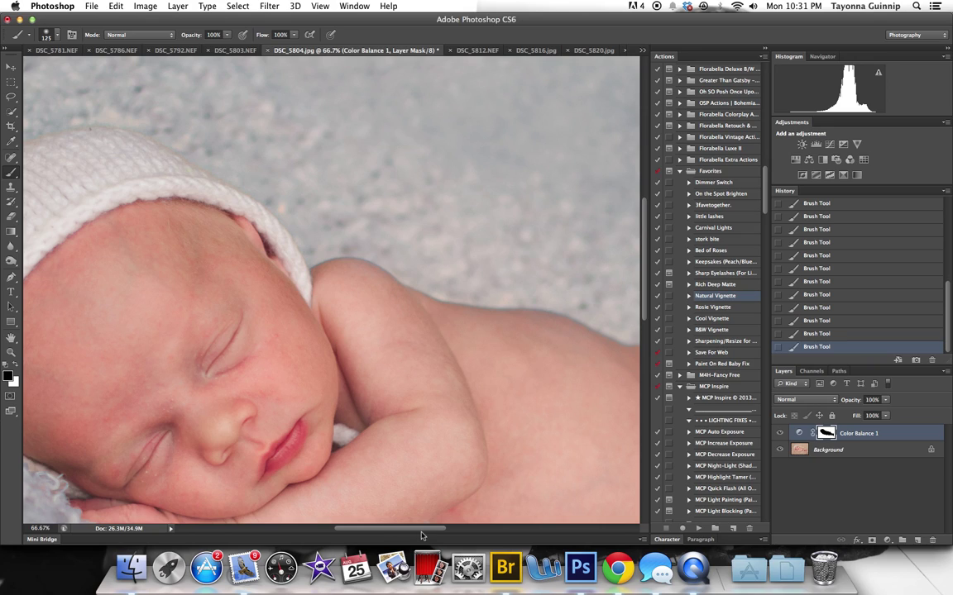
{"action": "left_click_drag", "start_coordinate": [421, 529], "coordinate": [468, 539]}
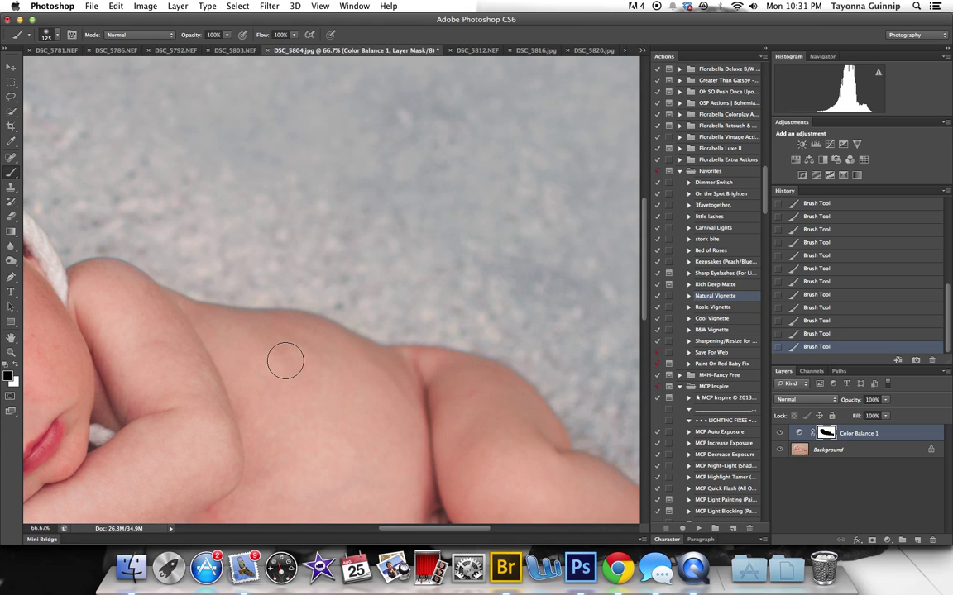
{"action": "scroll", "coordinate": [314, 389], "scroll_direction": "down", "scroll_amount": 2}
{"action": "left_click_drag", "start_coordinate": [441, 536], "coordinate": [469, 536]}
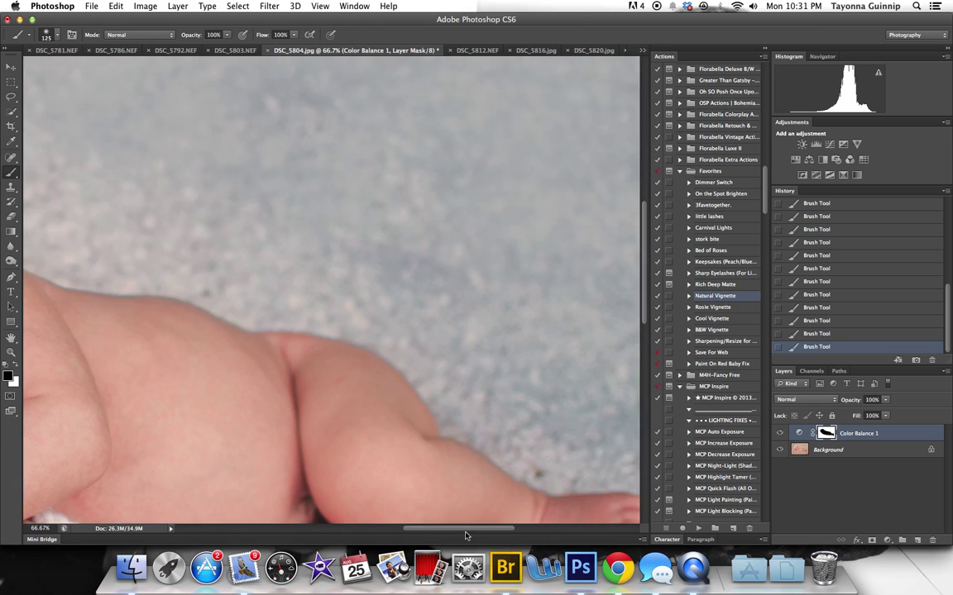
{"action": "scroll", "coordinate": [459, 446], "scroll_direction": "down", "scroll_amount": 5}
{"action": "scroll", "coordinate": [449, 390], "scroll_direction": "down", "scroll_amount": 4}
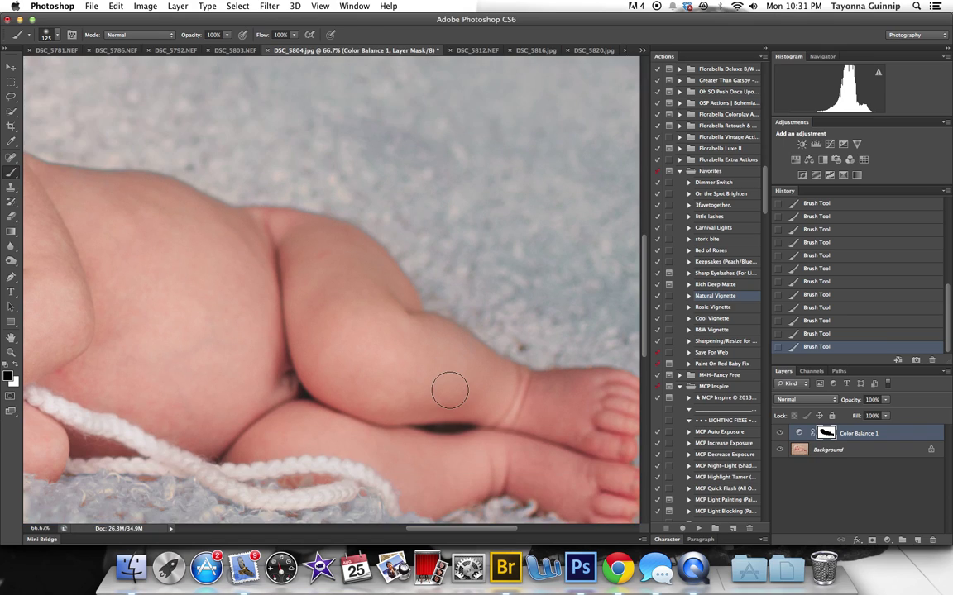
{"action": "scroll", "coordinate": [451, 385], "scroll_direction": "down", "scroll_amount": 4}
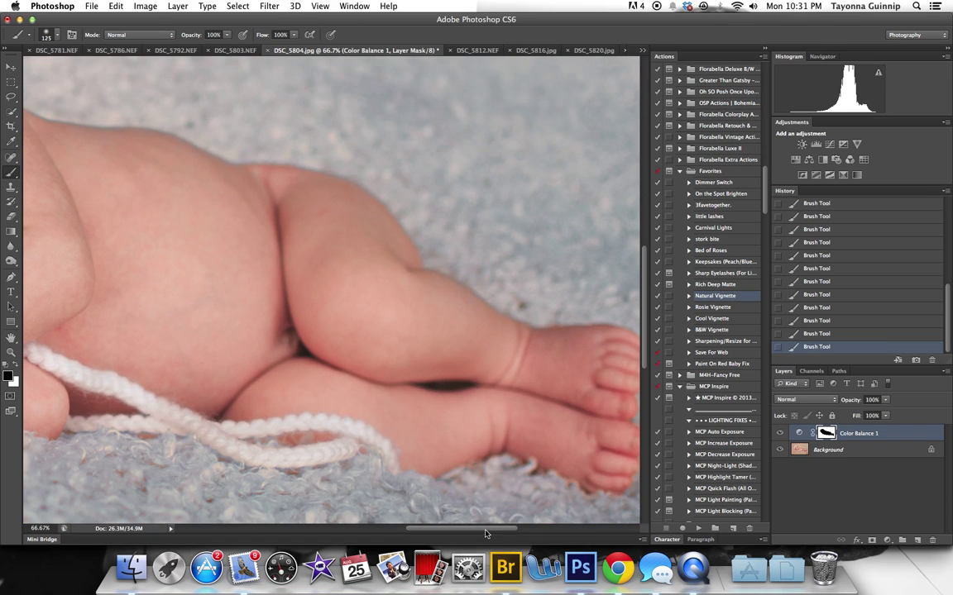
{"action": "scroll", "coordinate": [435, 476], "scroll_direction": "right", "scroll_amount": 8}
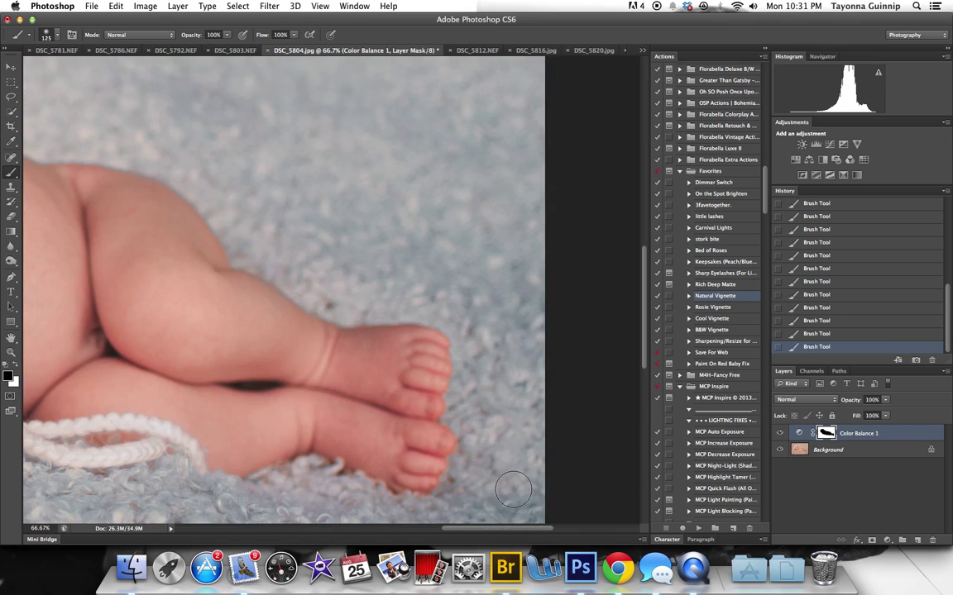
- Touch up the lower edges of the baby, alternating white and black on the mask
{"action": "key", "text": "x"}
{"action": "scroll", "coordinate": [322, 393], "scroll_direction": "down", "scroll_amount": 3}
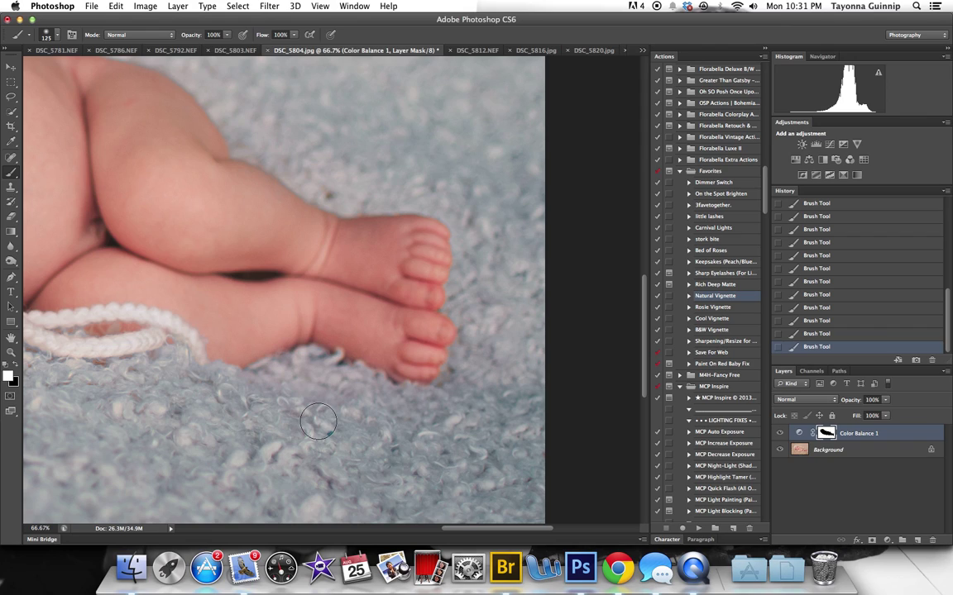
{"action": "left_click_drag", "start_coordinate": [470, 530], "coordinate": [429, 530]}
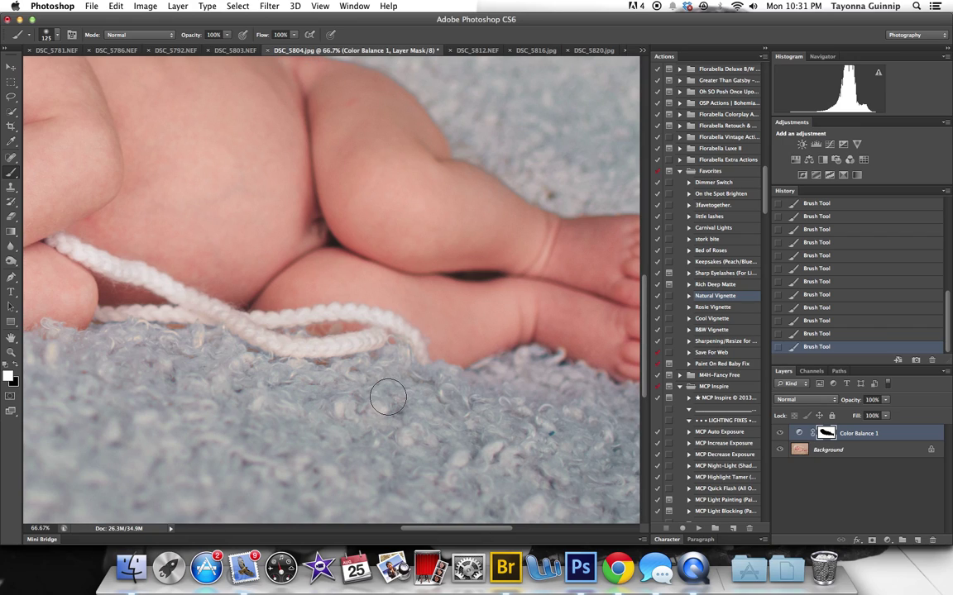
{"action": "left_click", "coordinate": [14, 365]}
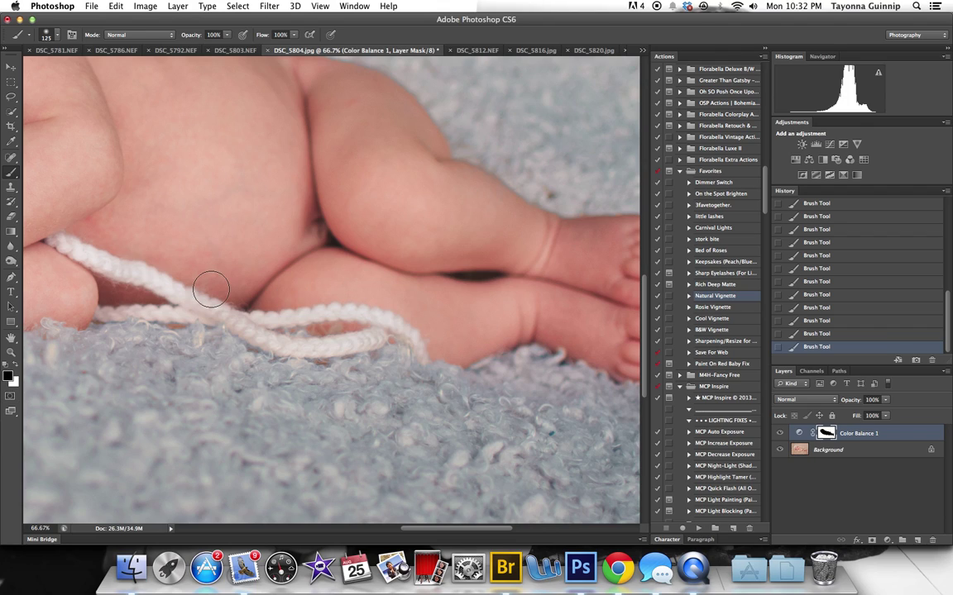
{"action": "scroll", "coordinate": [453, 530], "scroll_direction": "left", "scroll_amount": 5}
{"action": "left_click_drag", "start_coordinate": [452, 530], "coordinate": [415, 527]}
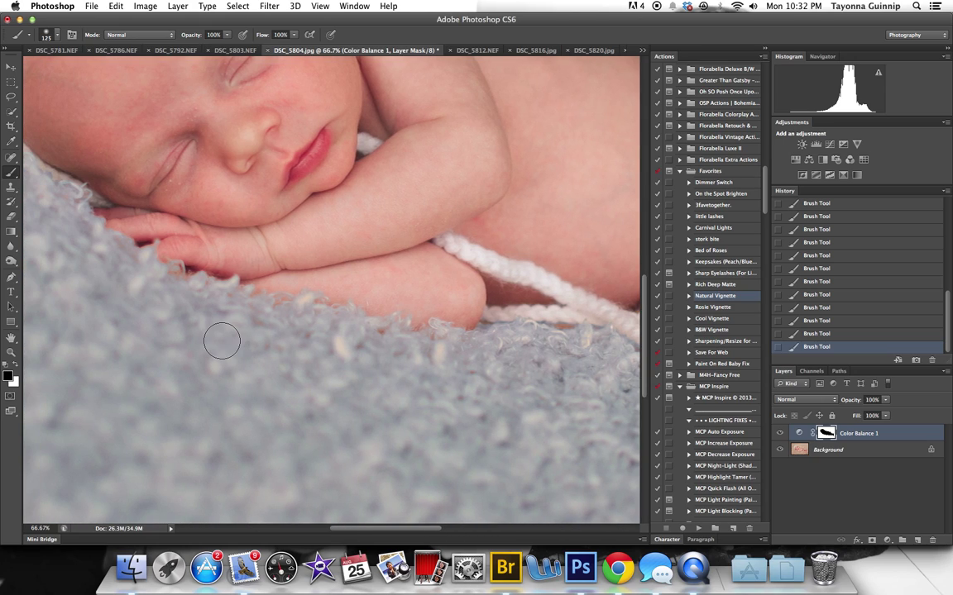
{"action": "key", "text": "x"}
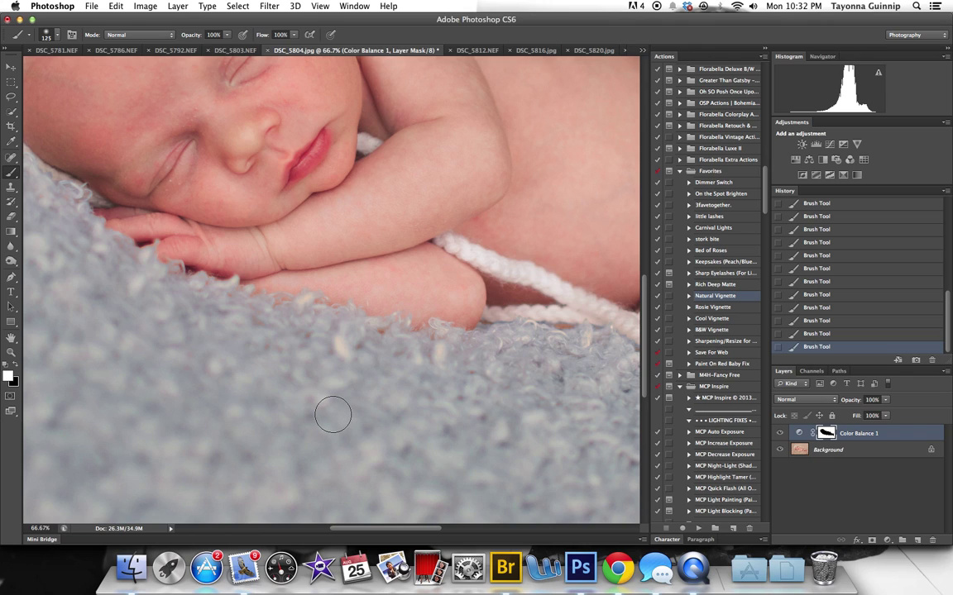
- Zoom to 25% to view the whole recoloured photo
{"action": "key", "text": "super+minus"}
{"action": "key", "text": "super+minus"}
{"action": "key", "text": "super+minus"}
{"action": "key", "text": "super+minus"}
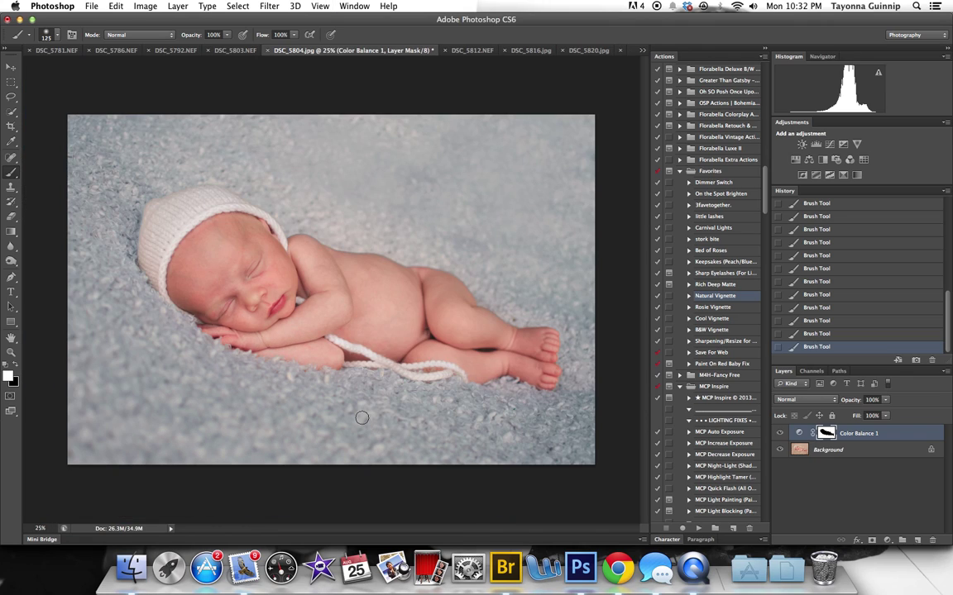
{"action": "key", "text": "super+minus"}
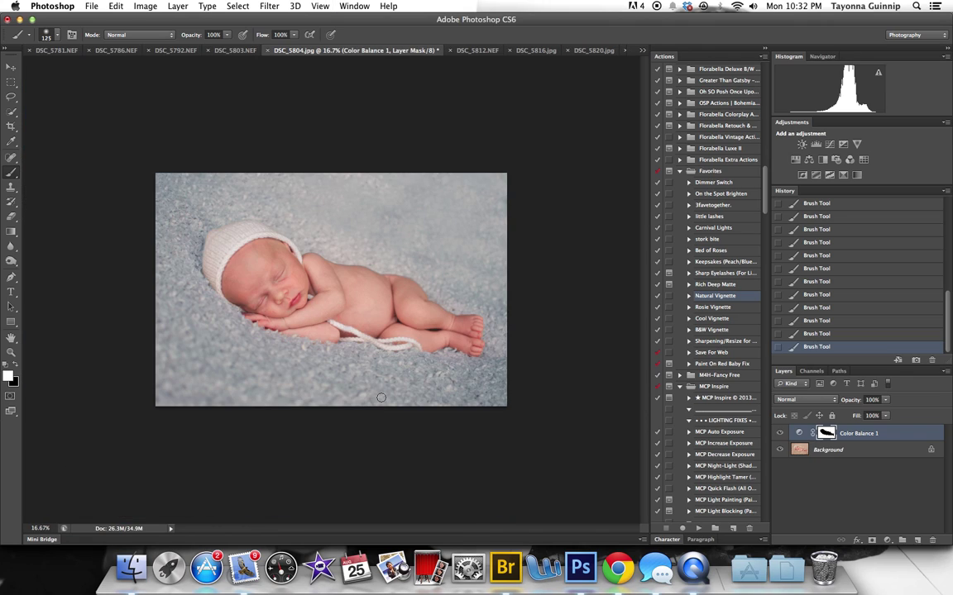
{"action": "key", "text": "super+plus"}
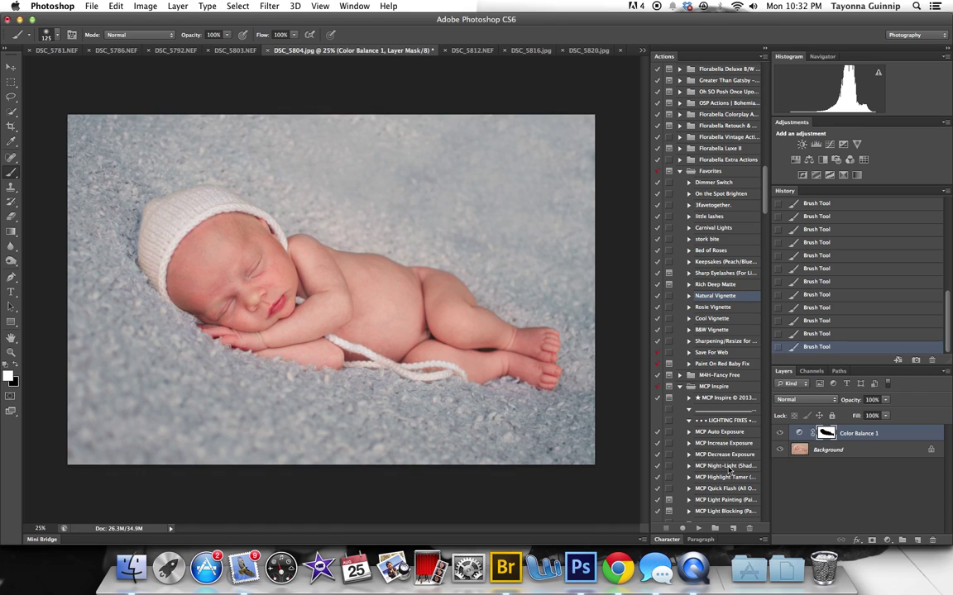
- Flatten the image, add a Natural Vignette, and flatten again
{"action": "right_click", "coordinate": [844, 454]}
{"action": "left_click", "coordinate": [822, 511]}
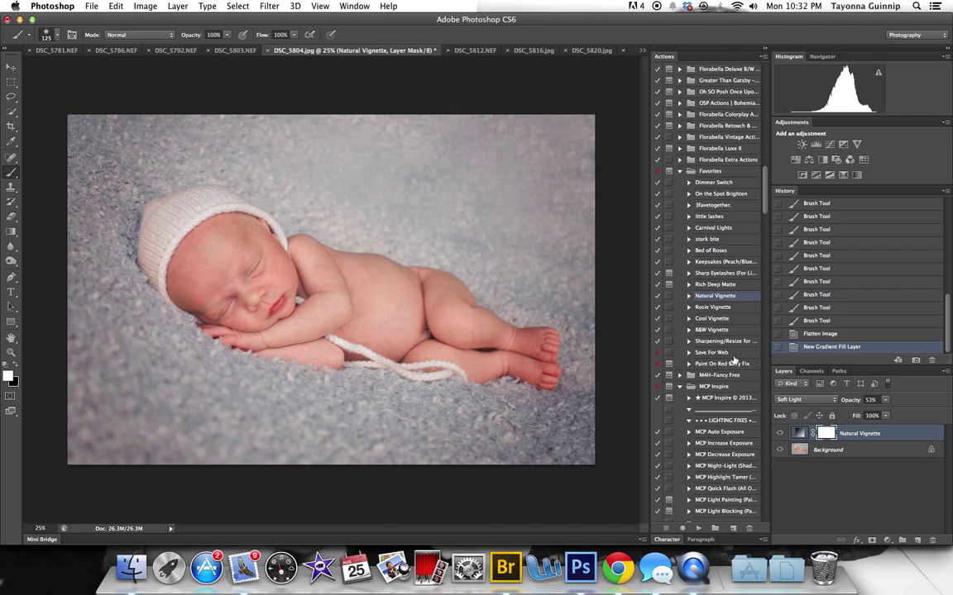
{"action": "right_click", "coordinate": [861, 449]}
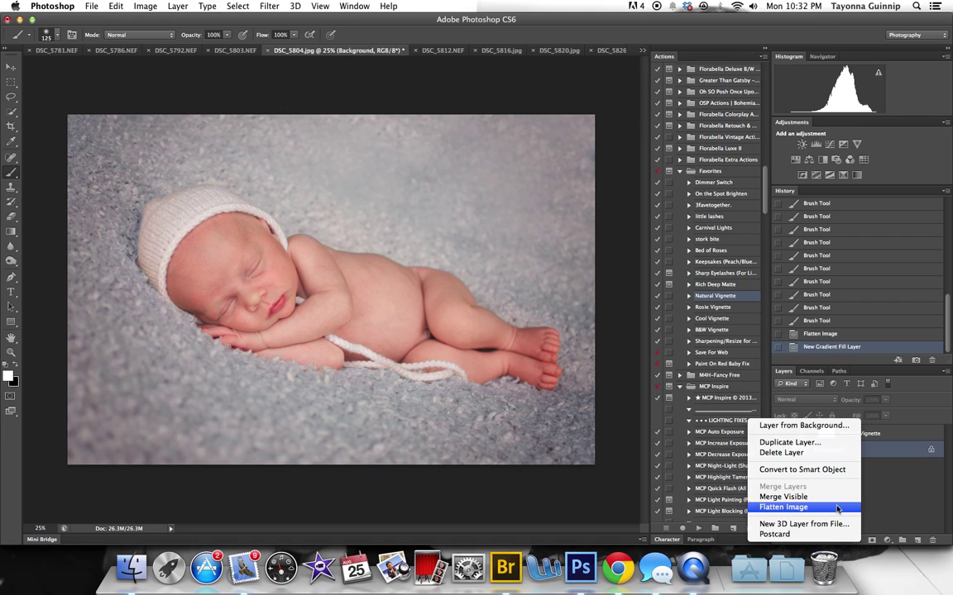
{"action": "left_click", "coordinate": [835, 508]}
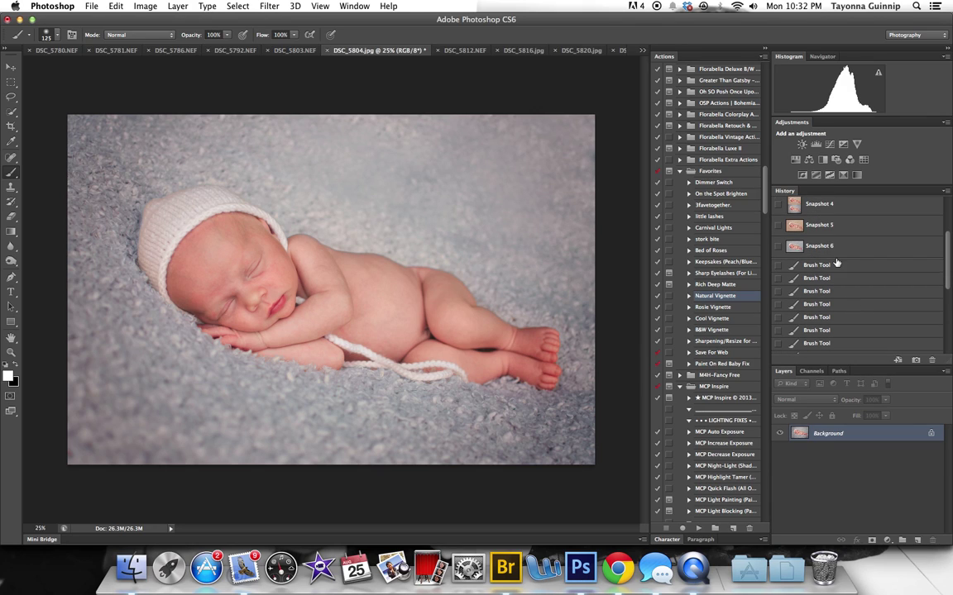
- Compare Snapshot 5 (tan blanket) with Snapshot 6 (blue blanket) in History
{"action": "left_click", "coordinate": [827, 225]}
{"action": "left_click", "coordinate": [827, 246]}
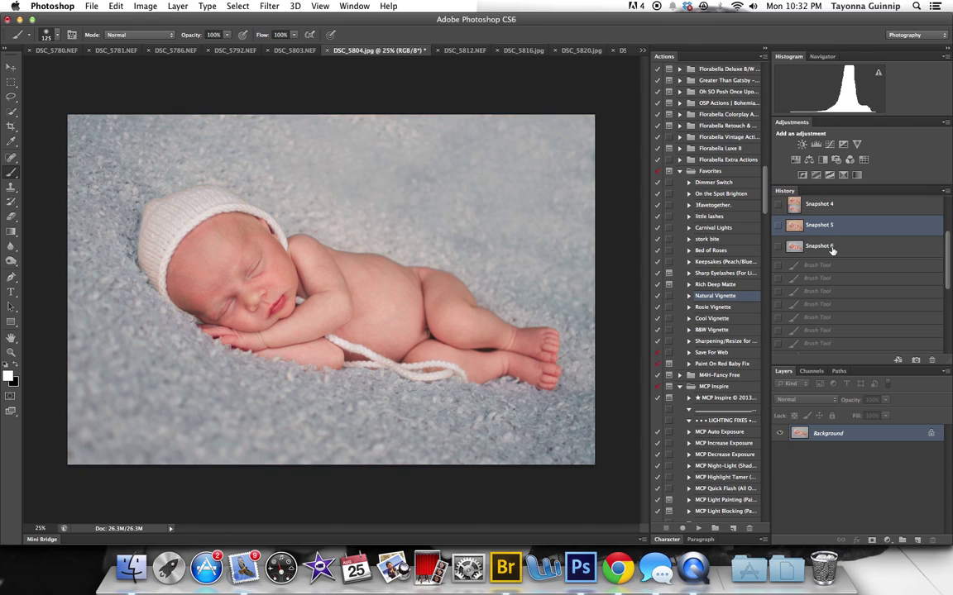